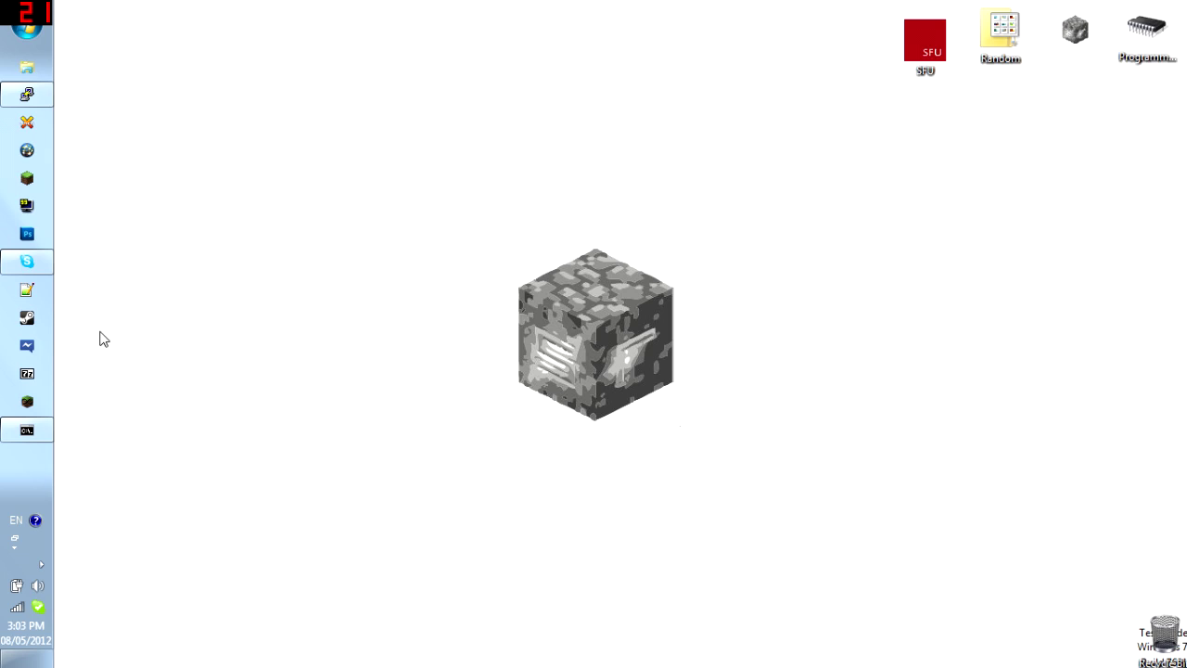
Open the Tropicraft instance's folder from MultiMC, then close MultiMC
click(46, 401)
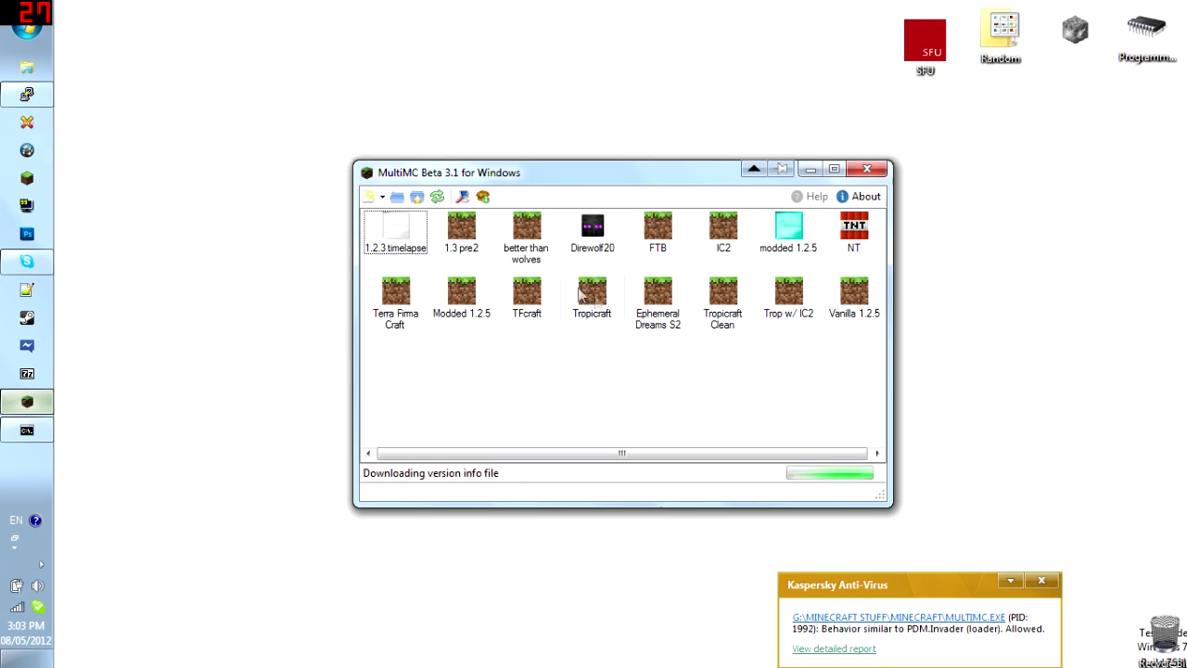
right_click(588, 293)
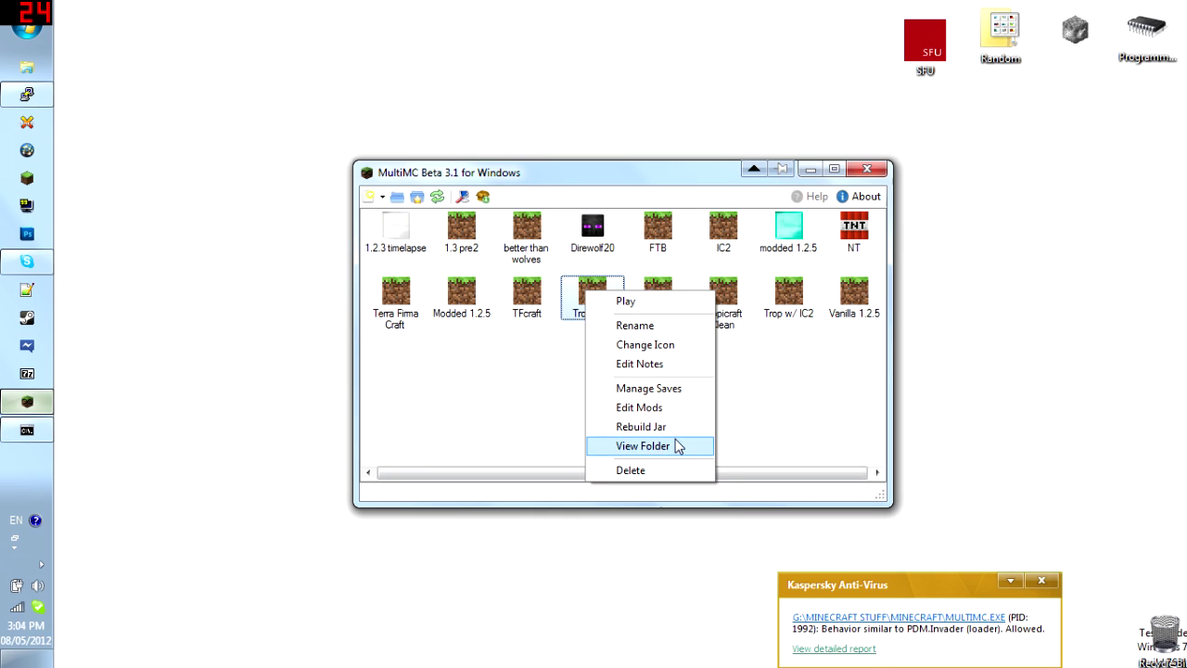
click(643, 445)
click(868, 168)
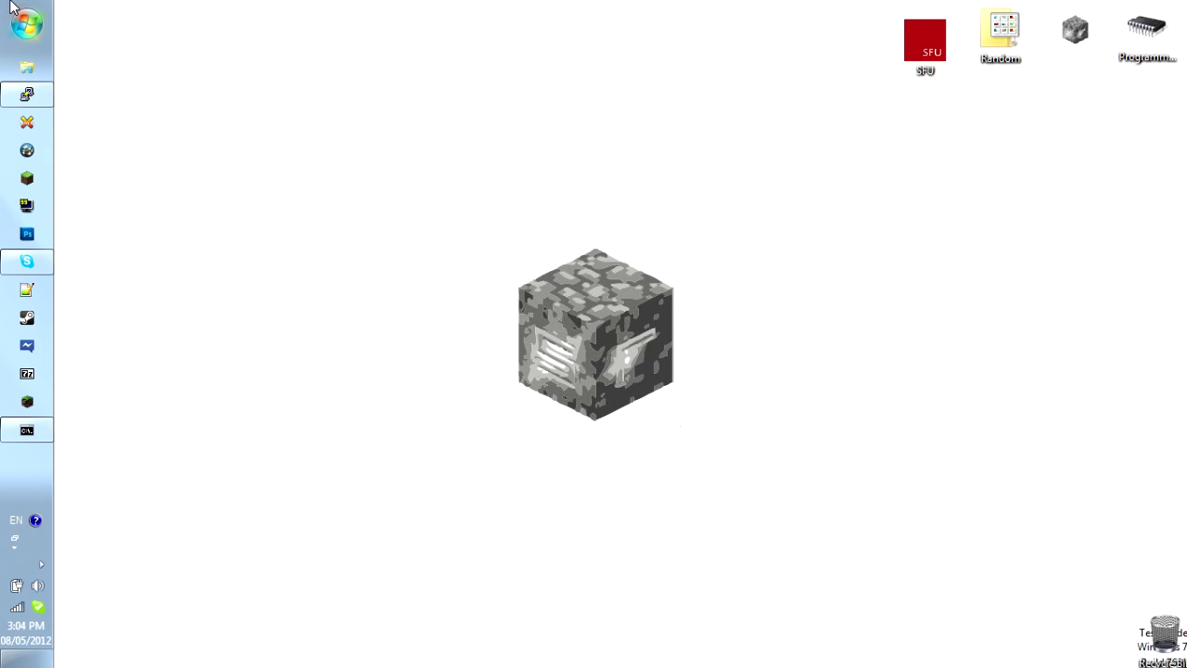
Go to %appdata%, open .minecraft, and point out its config, redpower and buildcraft folders
click(26, 26)
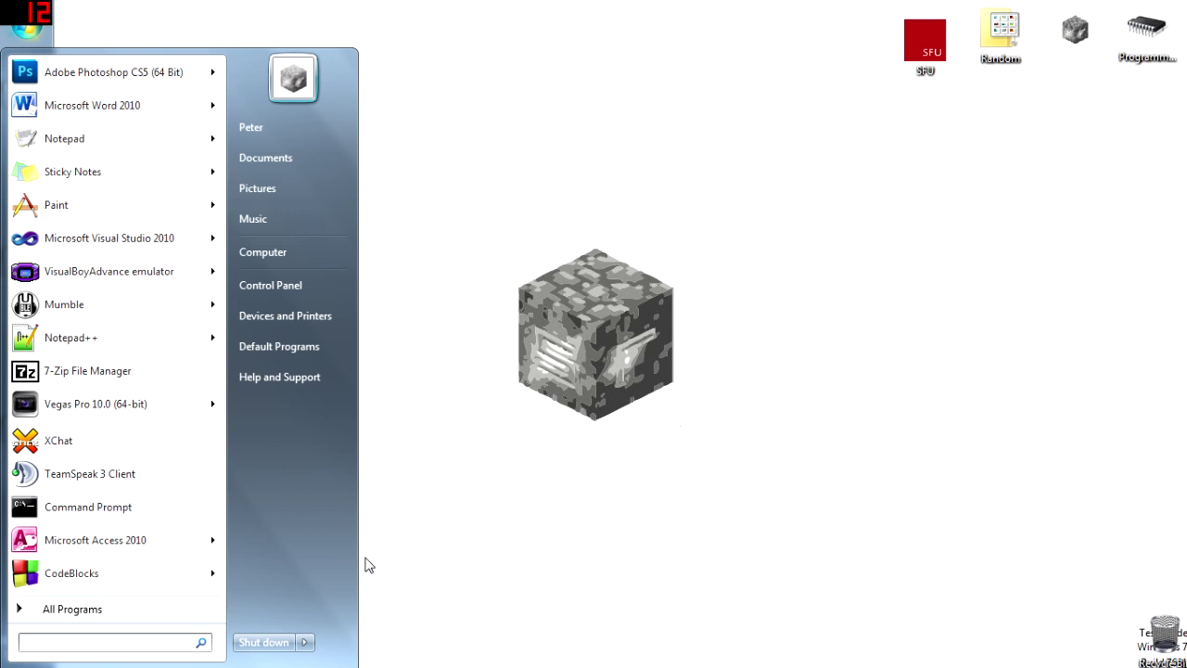
text(%appdata%)
key(Return)
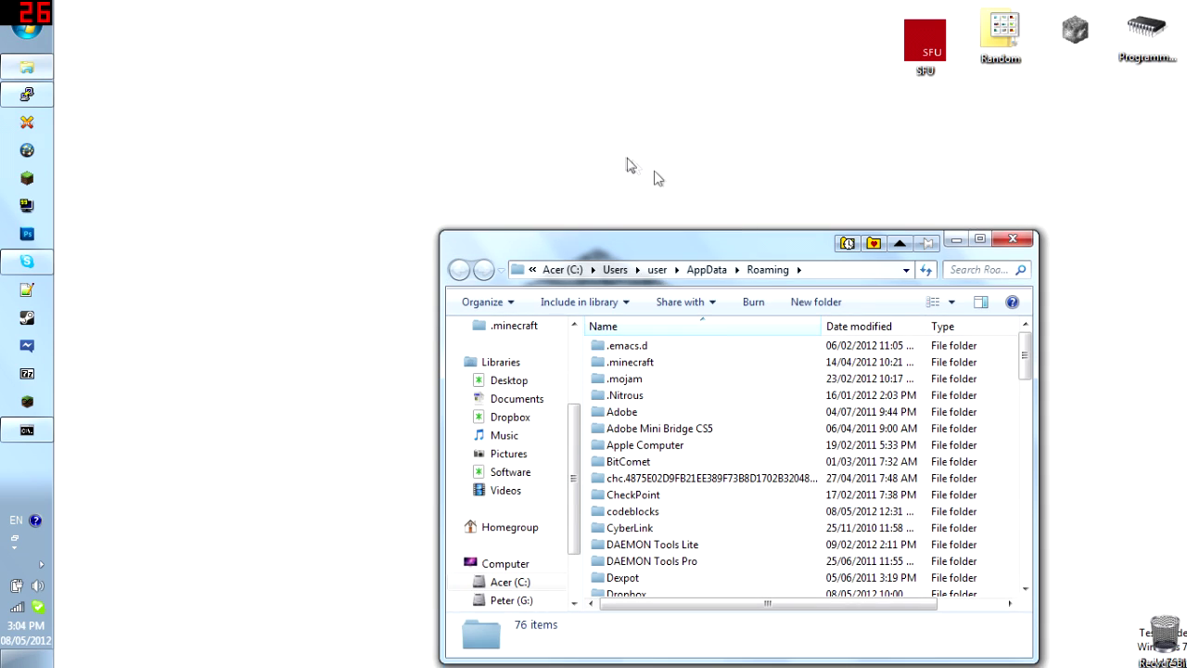
double_click(520, 281)
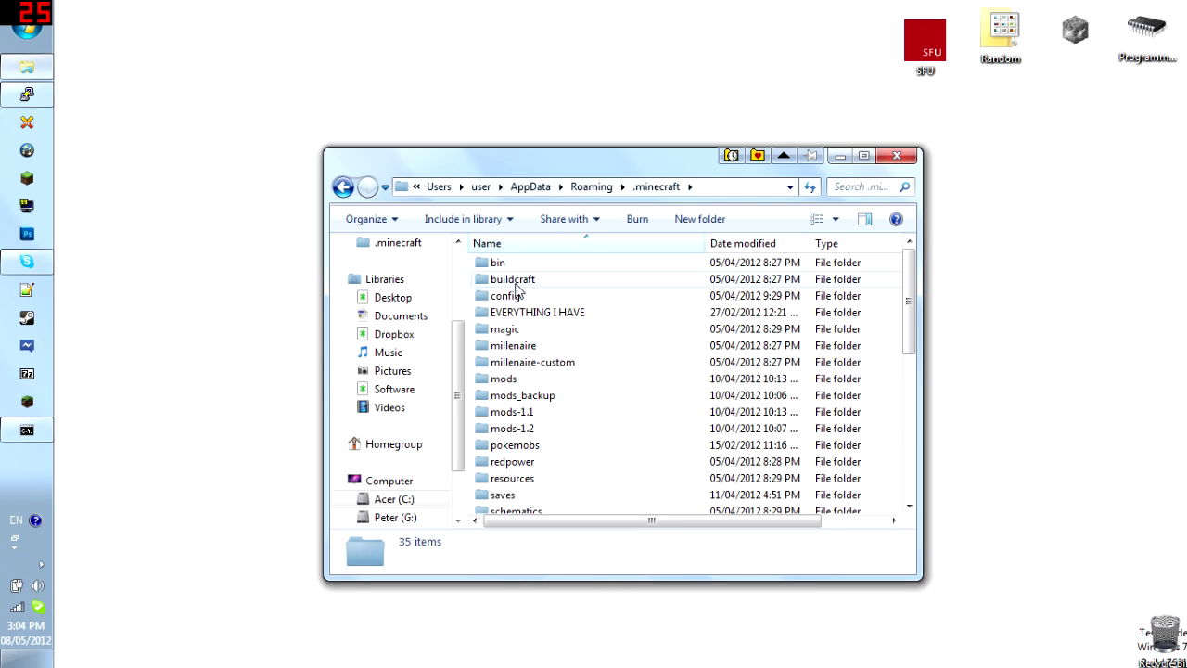
mouse_move(505, 296)
click(524, 296)
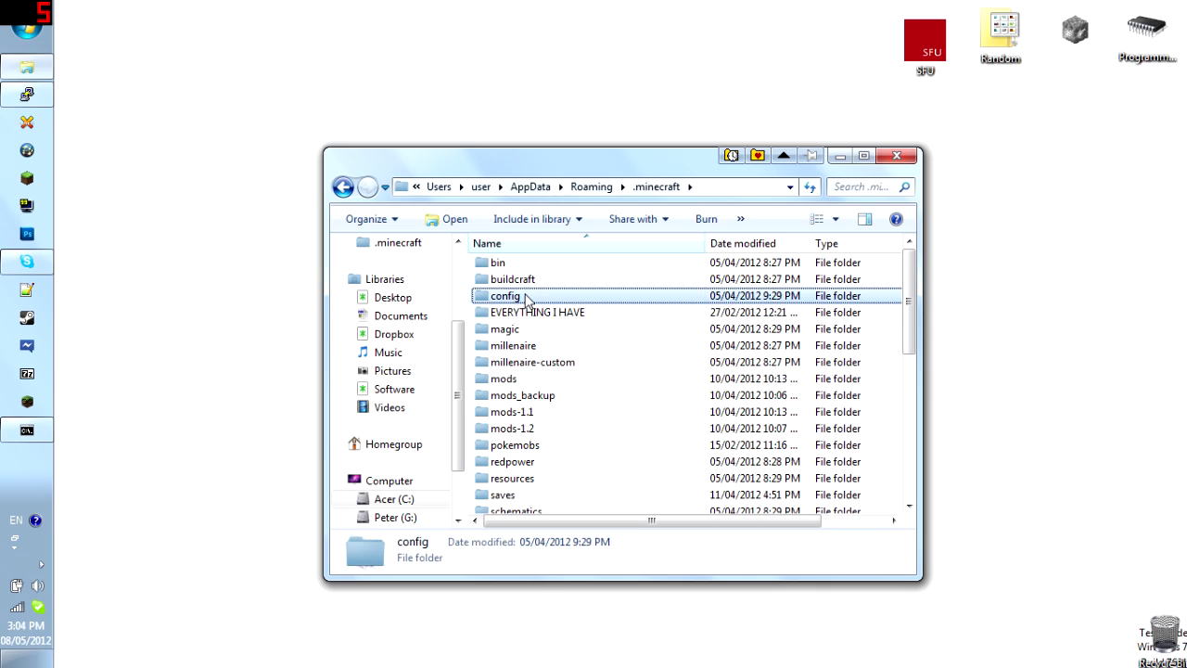
click(542, 447)
click(557, 280)
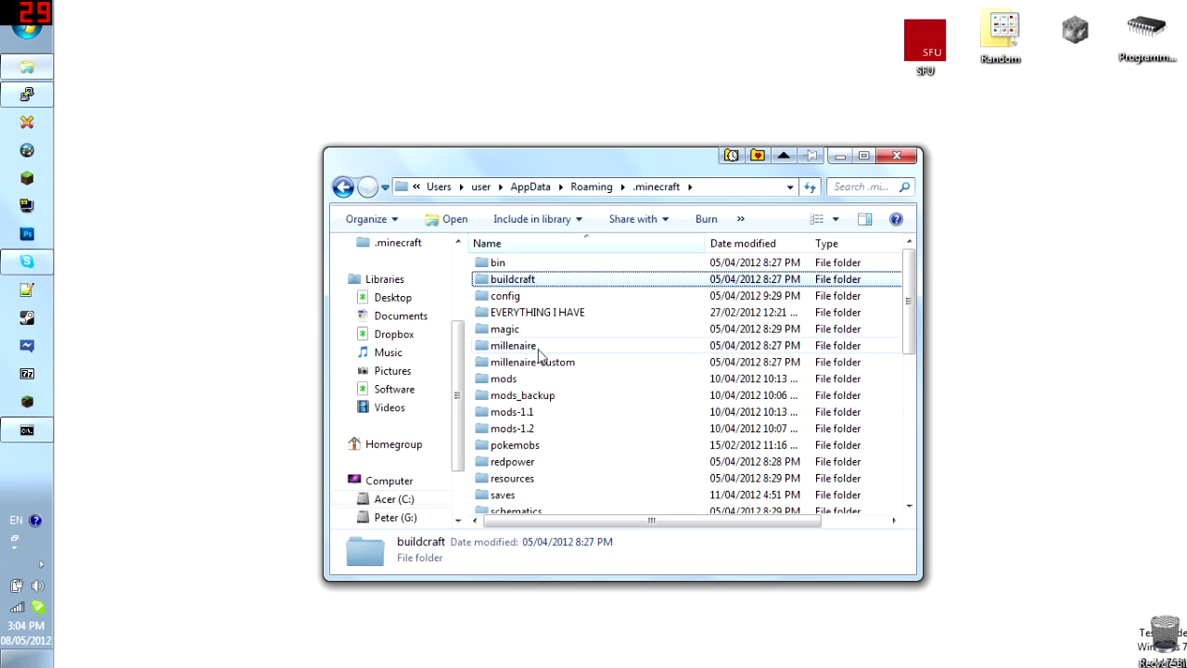
Enter the config folder and open mod_PortalGun.cfg in Notepad
double_click(535, 299)
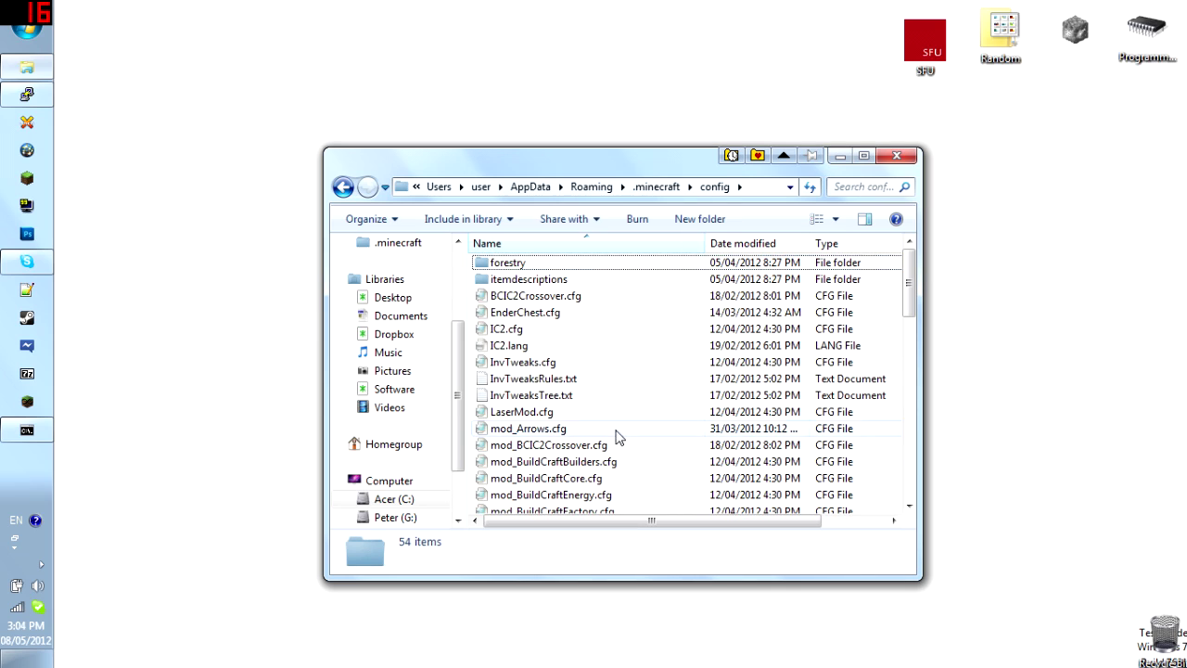
scroll(618, 436, down, 6)
scroll(618, 436, down, 1)
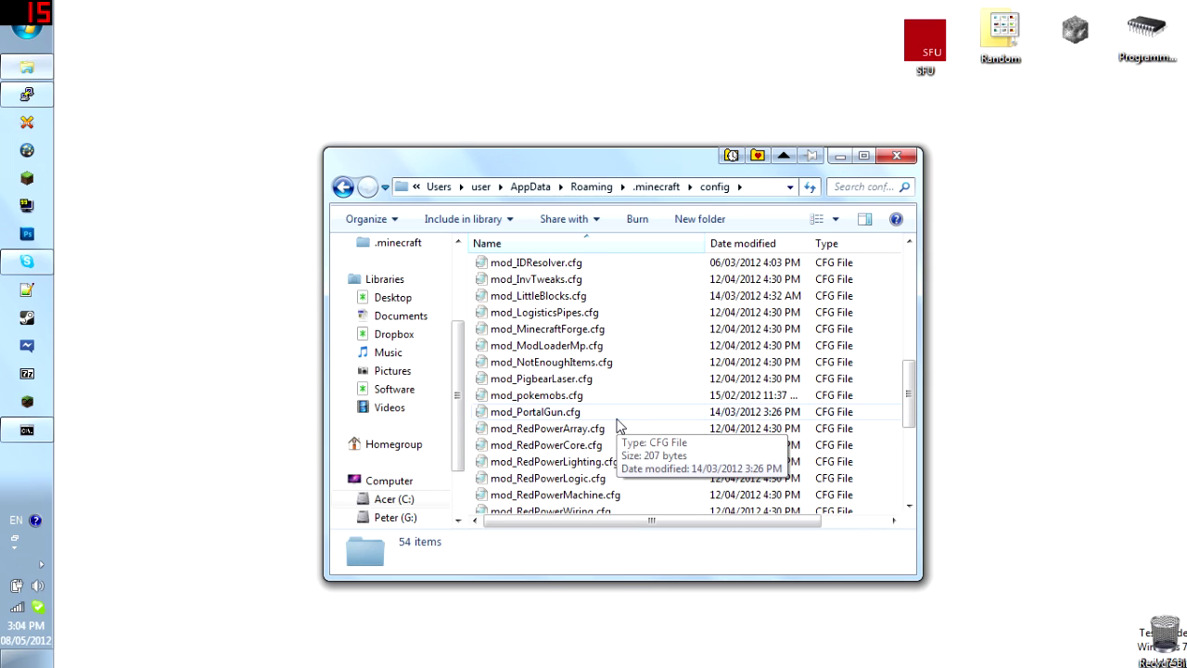
double_click(624, 414)
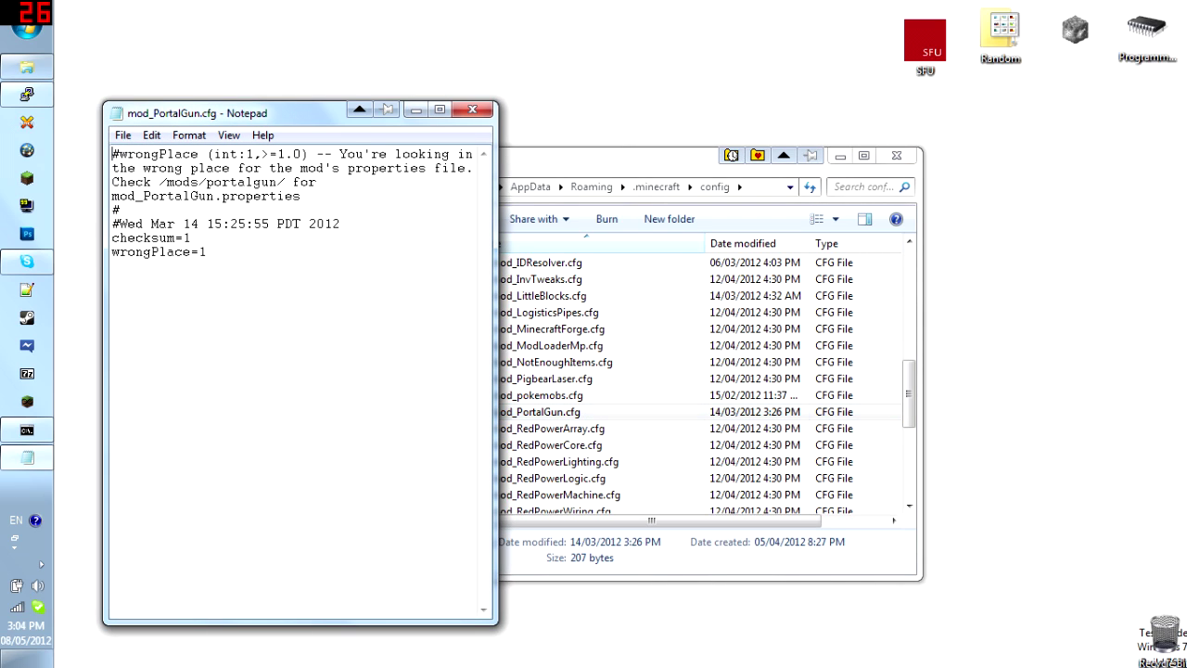
Close the PortalGun config file and scan the config folder's file list
click(472, 109)
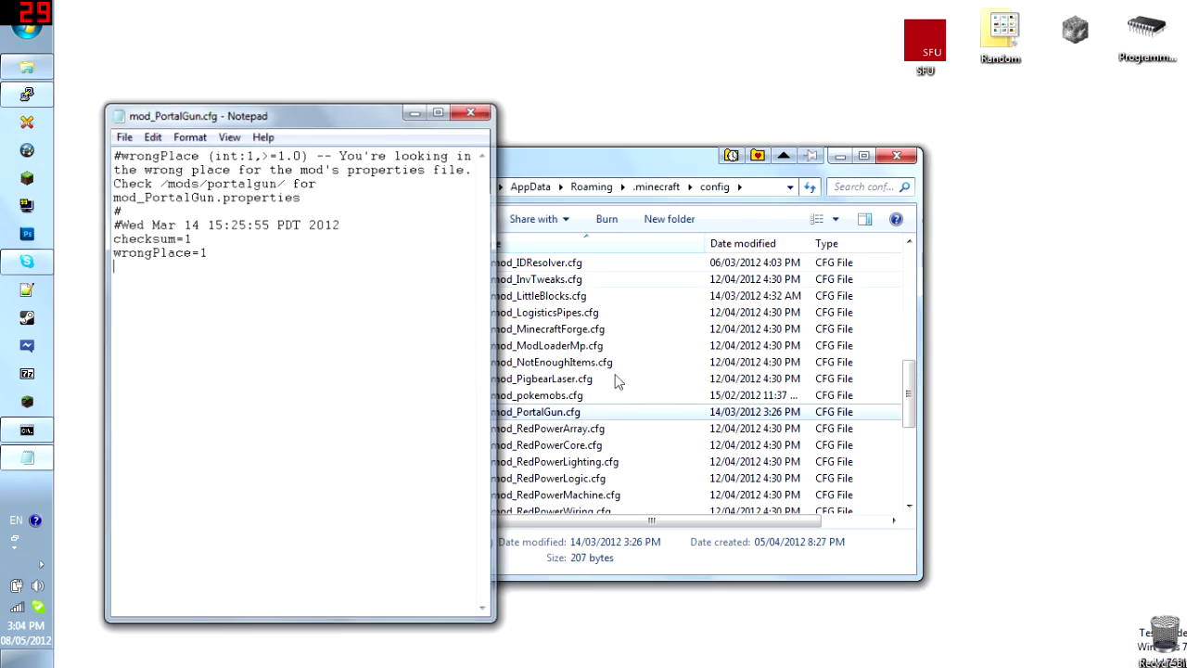
scroll(631, 397, down, 4)
scroll(610, 397, down, 1)
scroll(584, 482, up, 10)
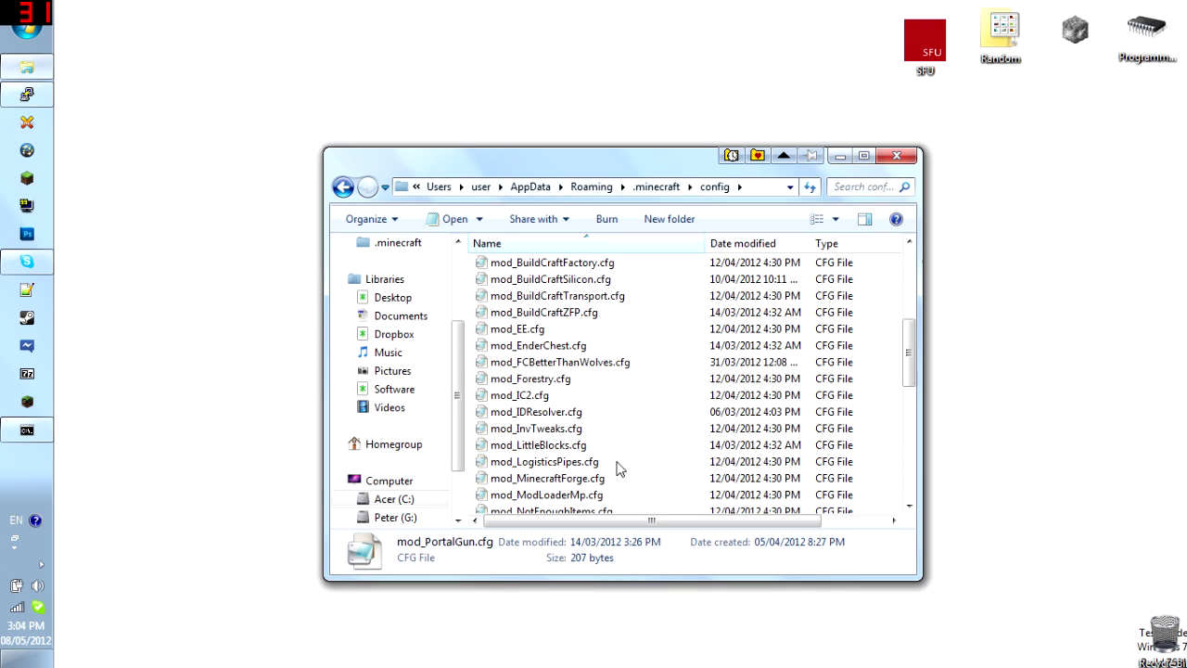
scroll(618, 455, up, 5)
Move up to .minecraft and browse the contents of its mods folder
click(674, 188)
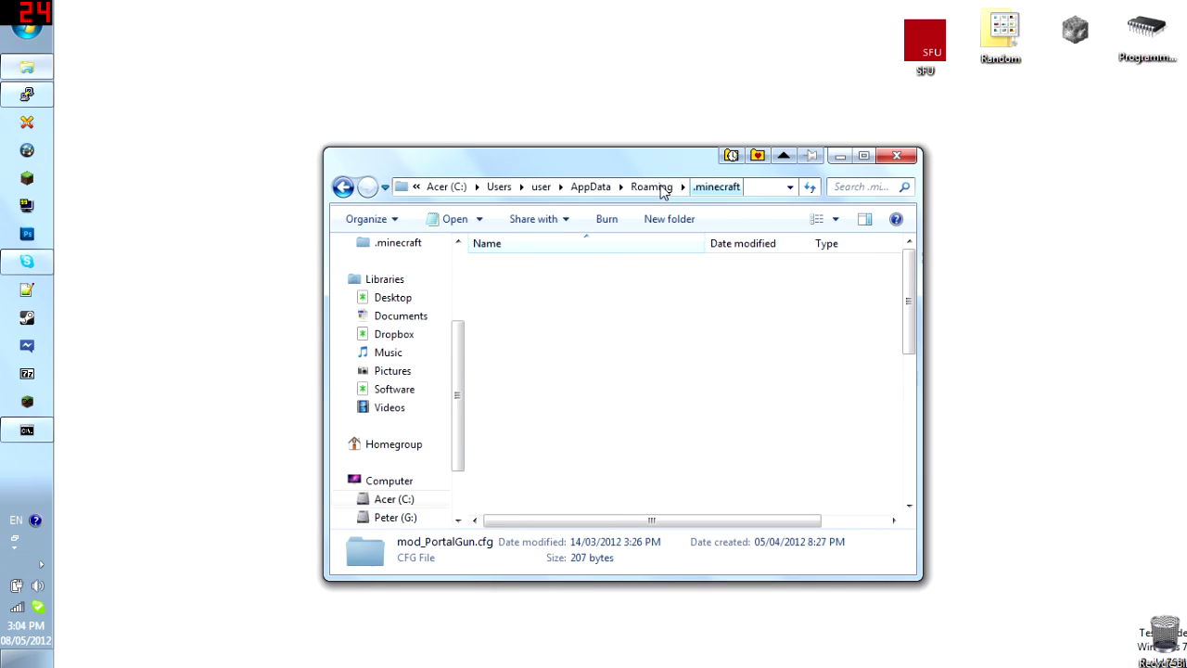
scroll(591, 292, down, 2)
scroll(595, 365, down, 4)
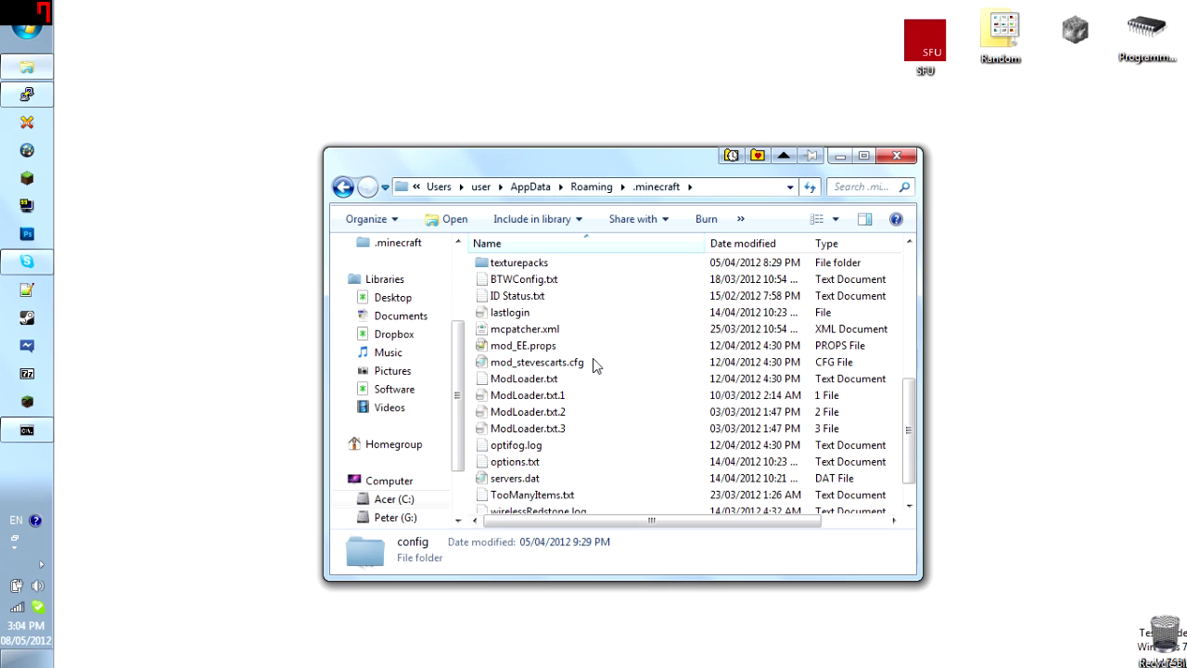
scroll(595, 365, up, 2)
scroll(595, 365, up, 2)
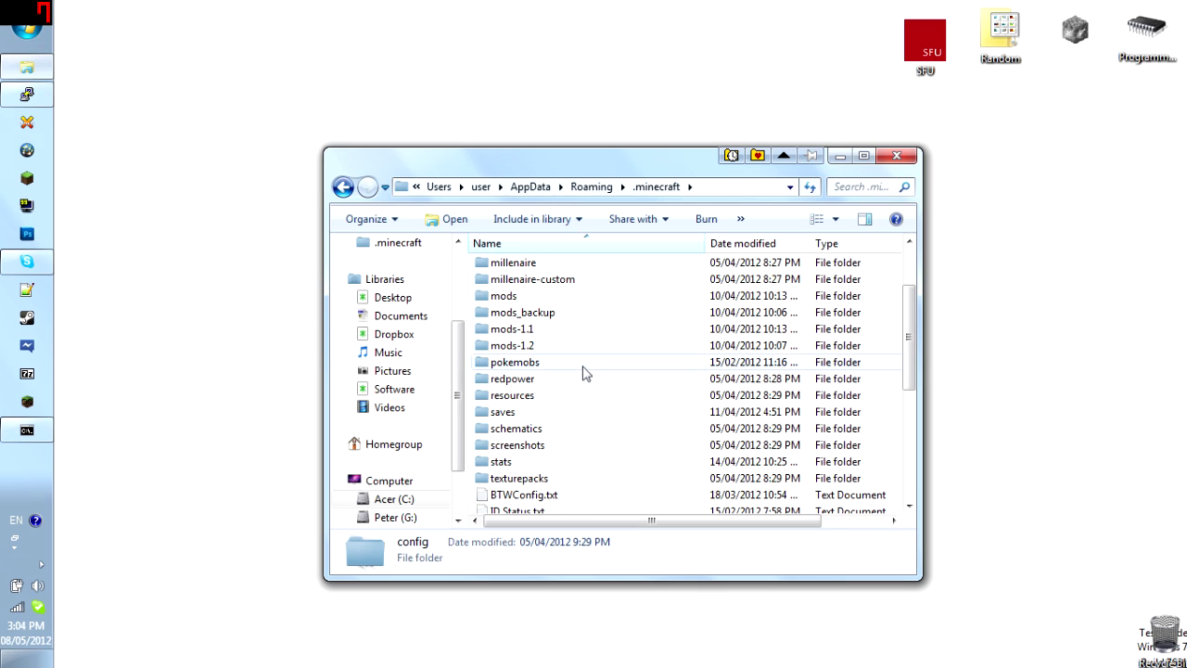
scroll(589, 357, up, 2)
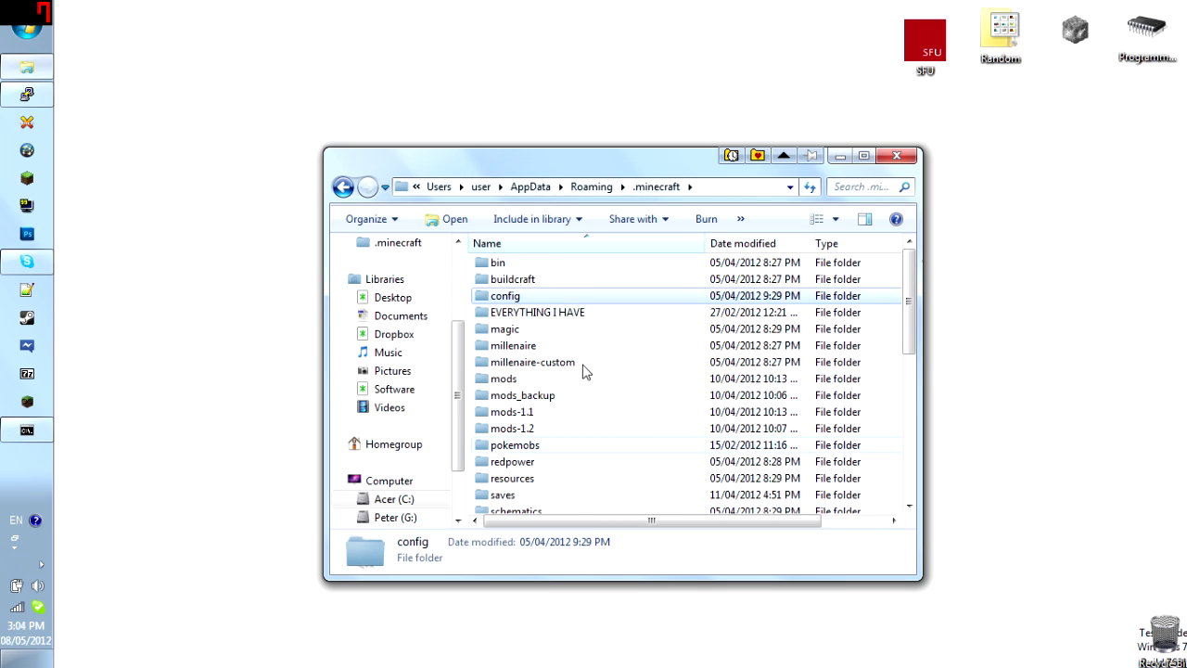
double_click(544, 379)
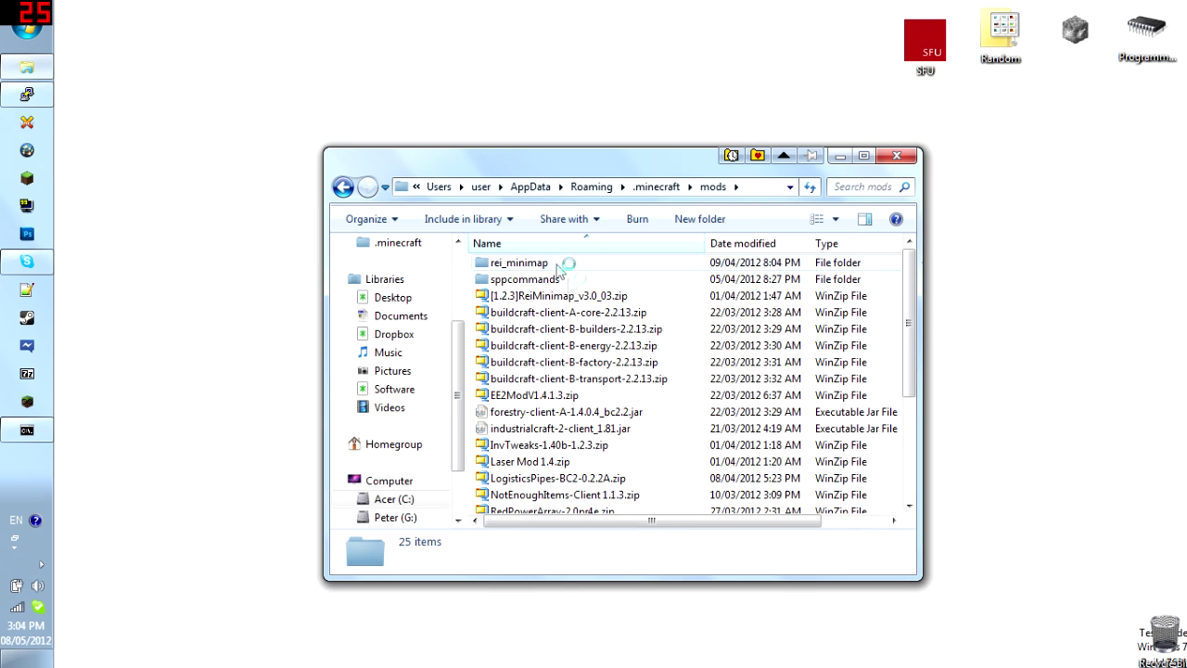
scroll(570, 290, down, 2)
scroll(571, 289, up, 2)
Return to .minecraft, look inside config's forestry folder, then back to config
key(BackSpace)
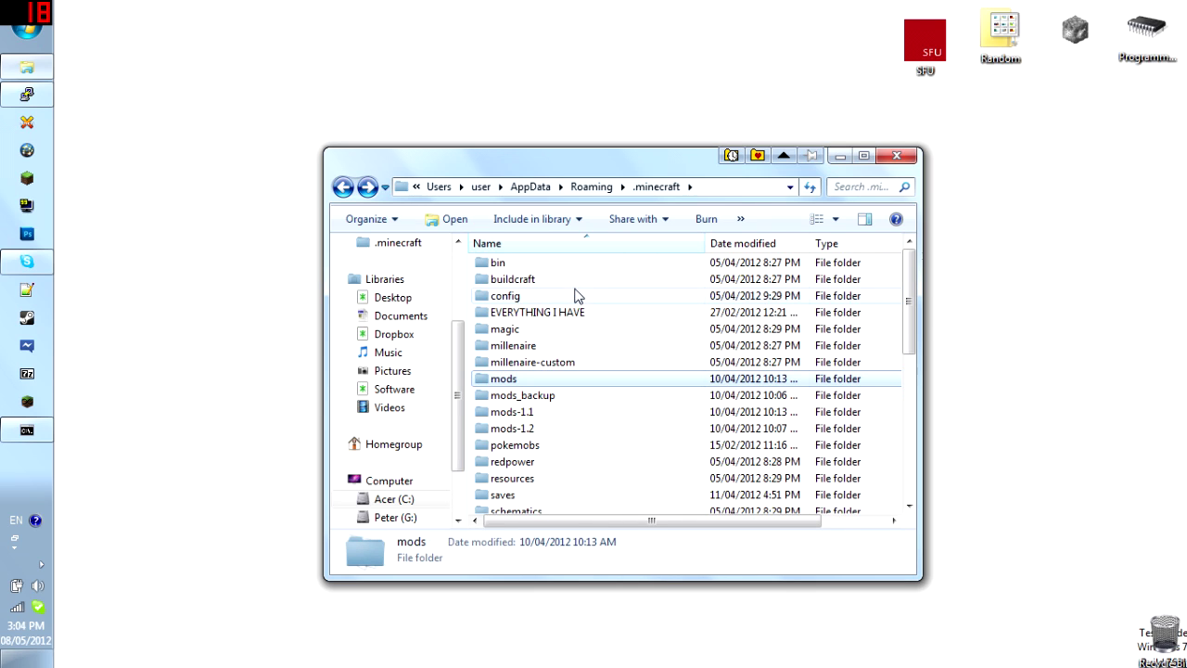
click(562, 299)
double_click(561, 298)
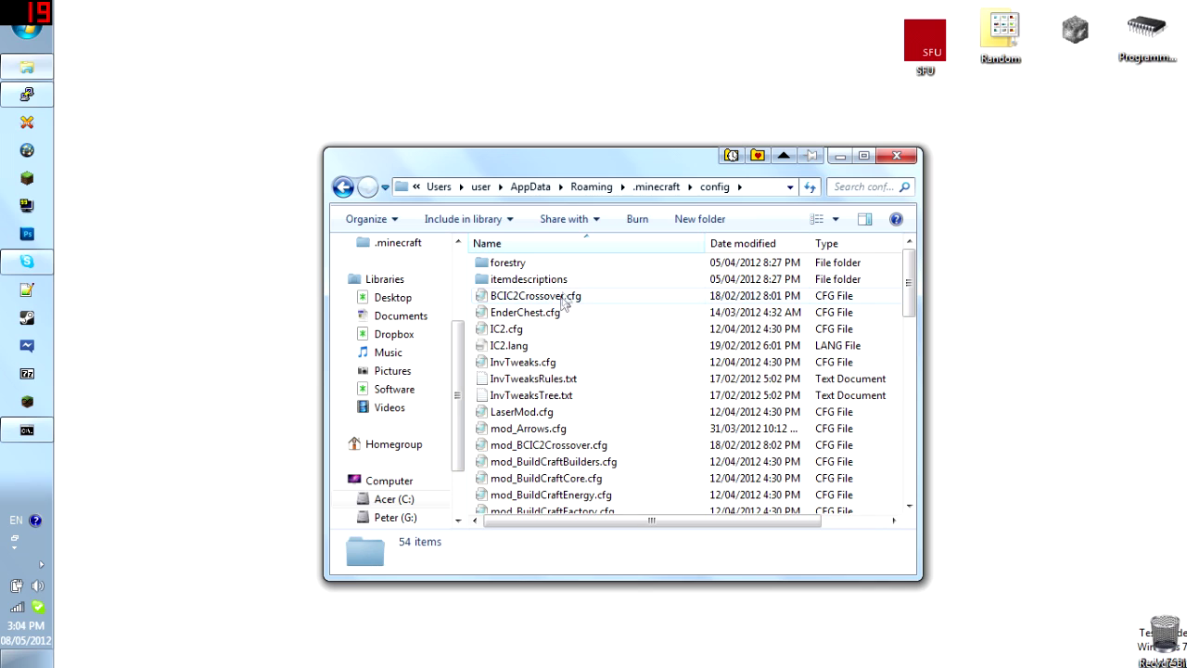
double_click(567, 263)
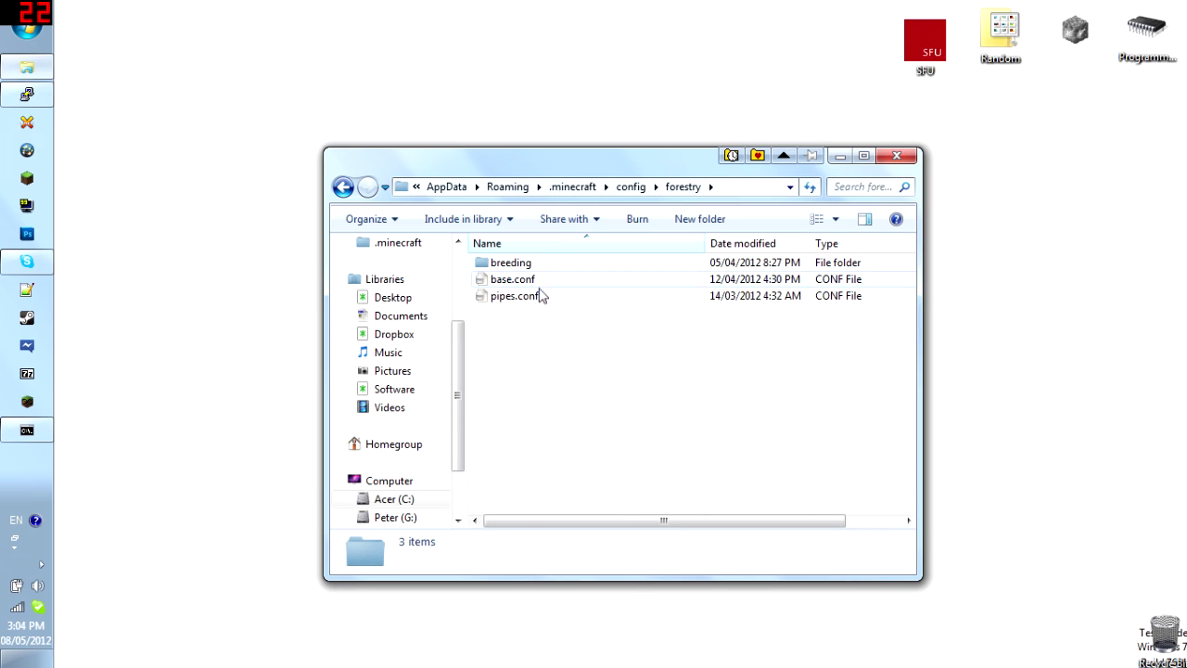
key(BackSpace)
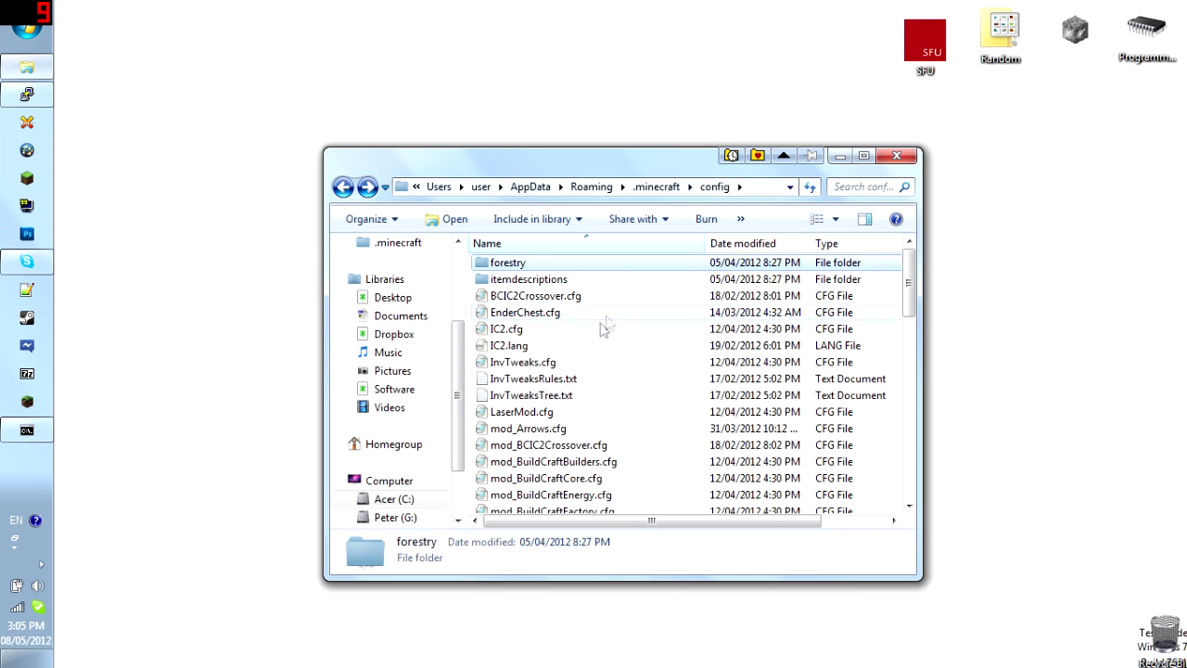
Open IC2.cfg in a maximized Notepad and scroll to its block ID section
click(595, 332)
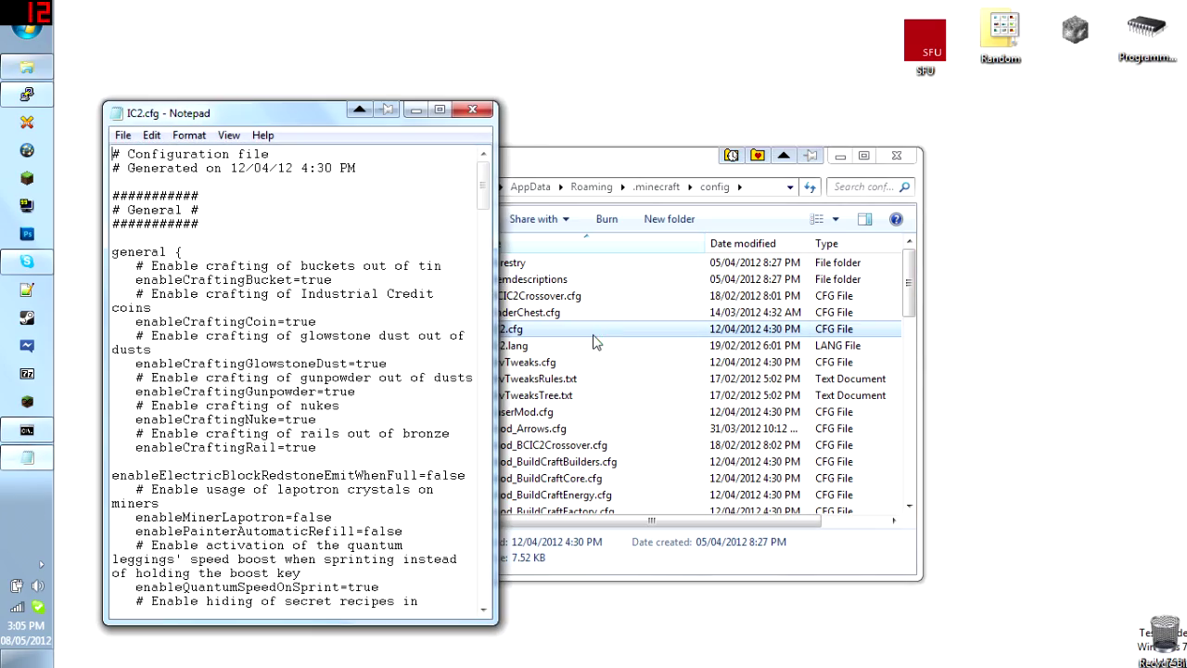
click(440, 112)
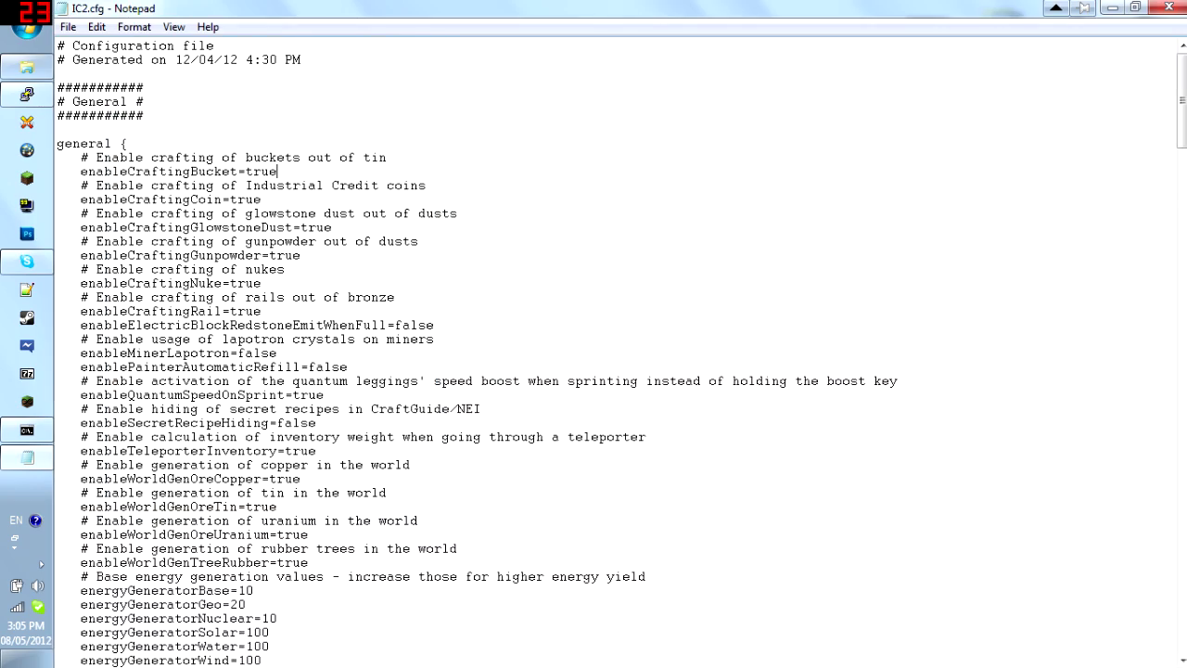
scroll(594, 353, down, 7)
scroll(594, 353, down, 11)
scroll(593, 353, down, 3)
scroll(594, 353, down, 2)
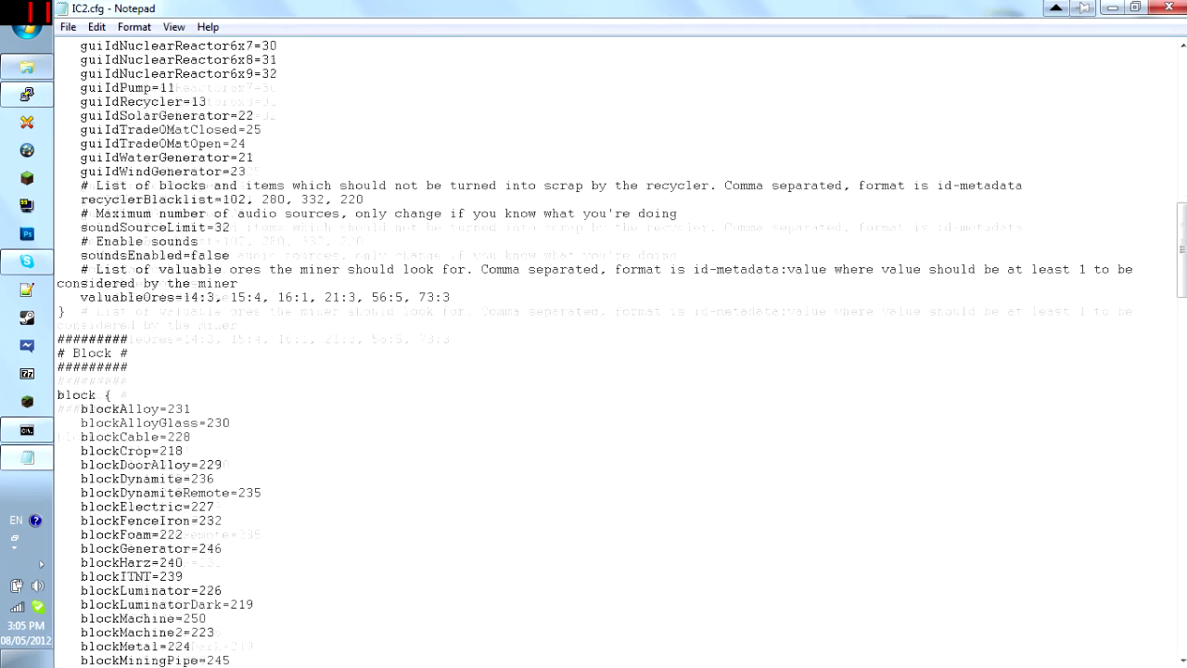
scroll(594, 353, down, 4)
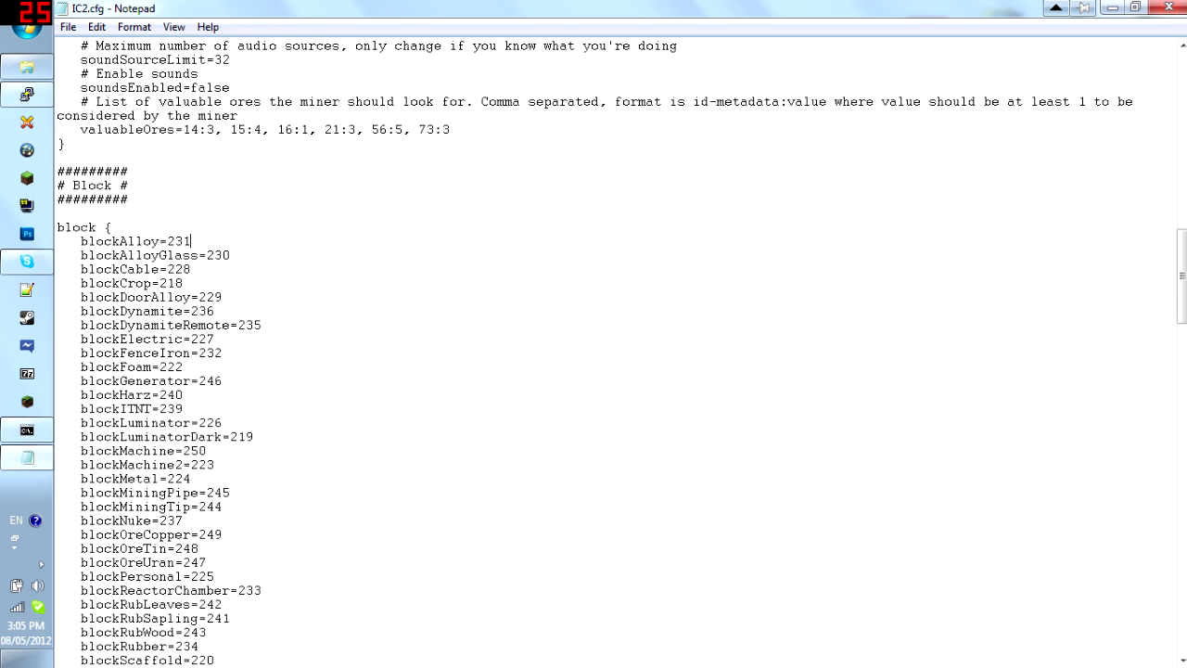
scroll(594, 353, down, 3)
mouse_move(183, 548)
mouse_down()
mouse_move(58, 451)
mouse_move(57, 129)
mouse_up()
Highlight the blockRubLeaves ID value in the block list, then close IC2.cfg
click(191, 115)
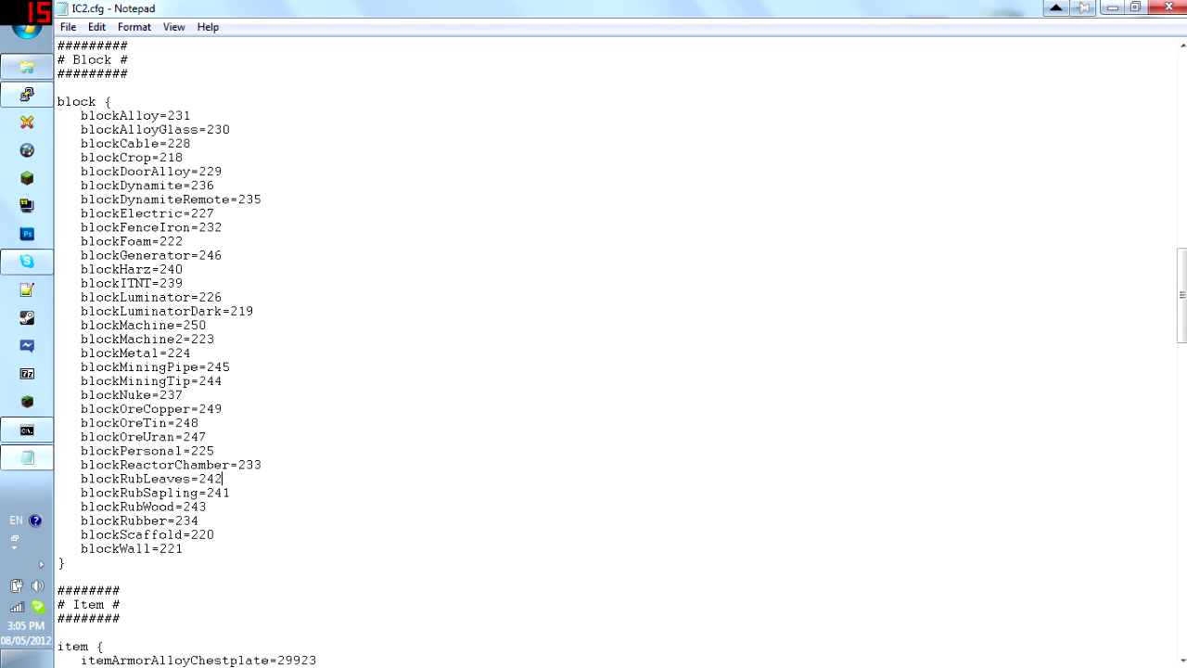
drag(222, 479, 185, 479)
click(214, 451)
click(1167, 8)
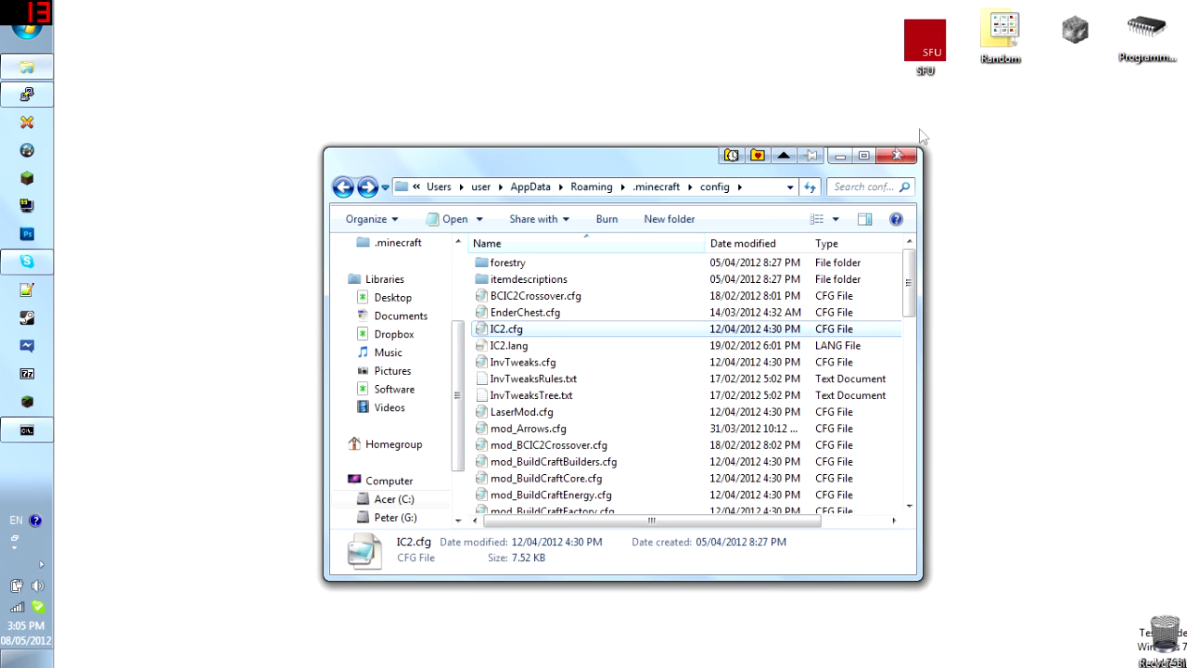
Close the Explorer window showing the .minecraft config folder
click(897, 156)
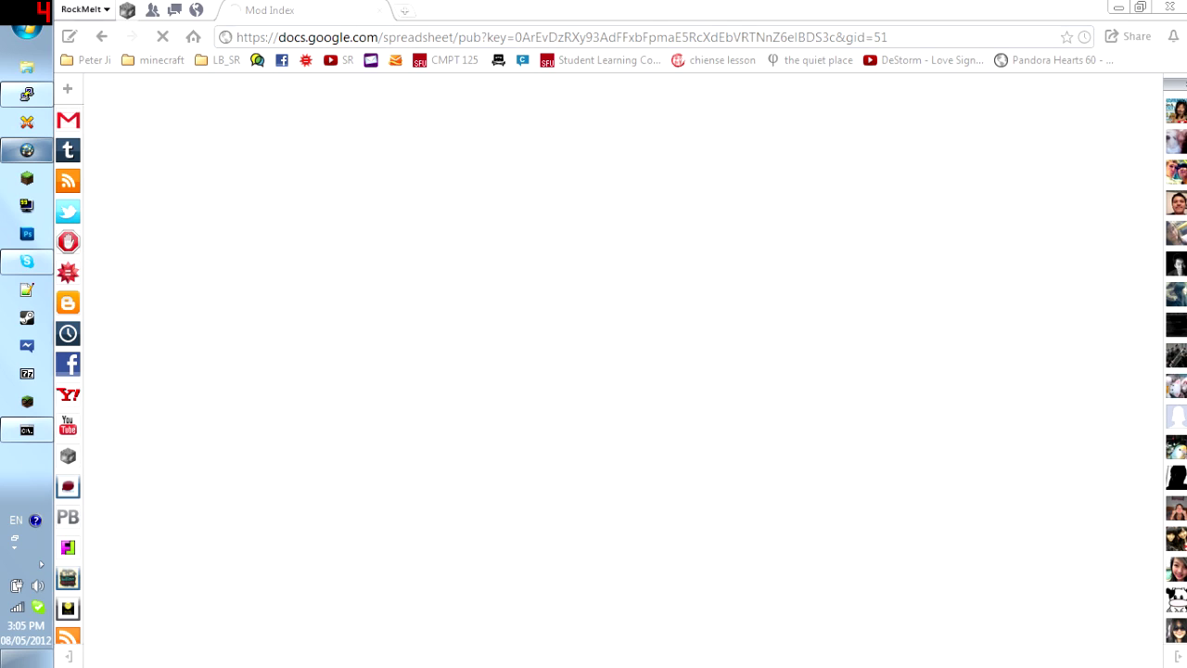
Load bit.ly/ModListForum to reach the Complete Mod List topic and scroll to the Mod Index post
key(ctrl+l)
text(h)
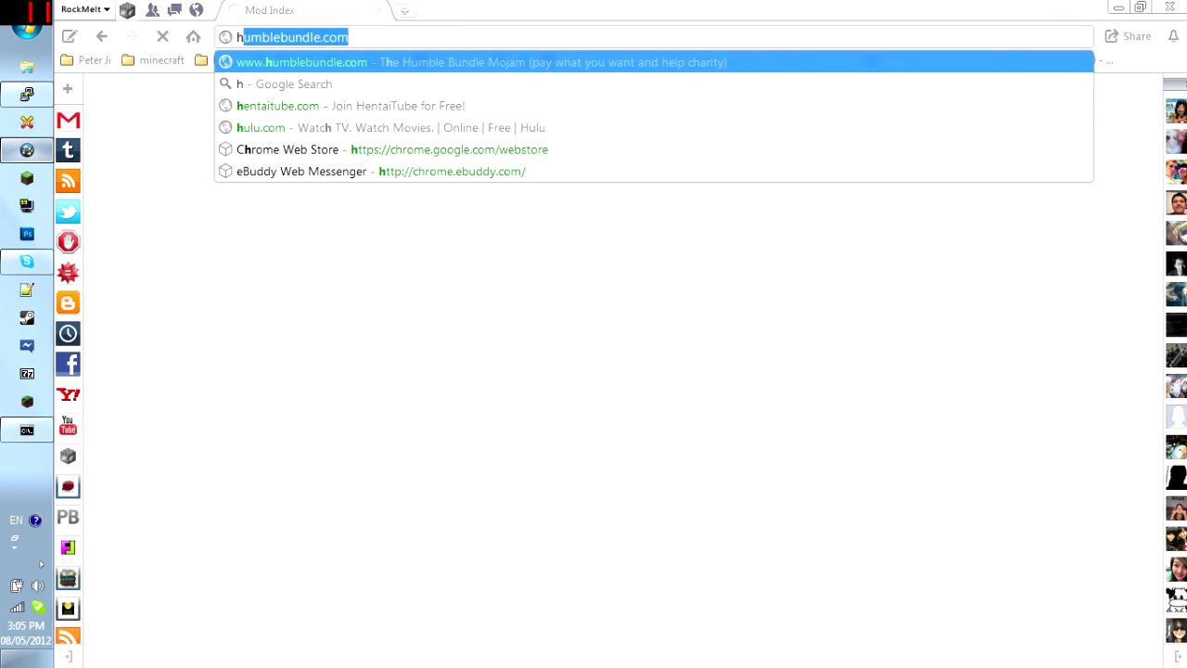
key(BackSpace)
key(BackSpace)
text(bit.ly)
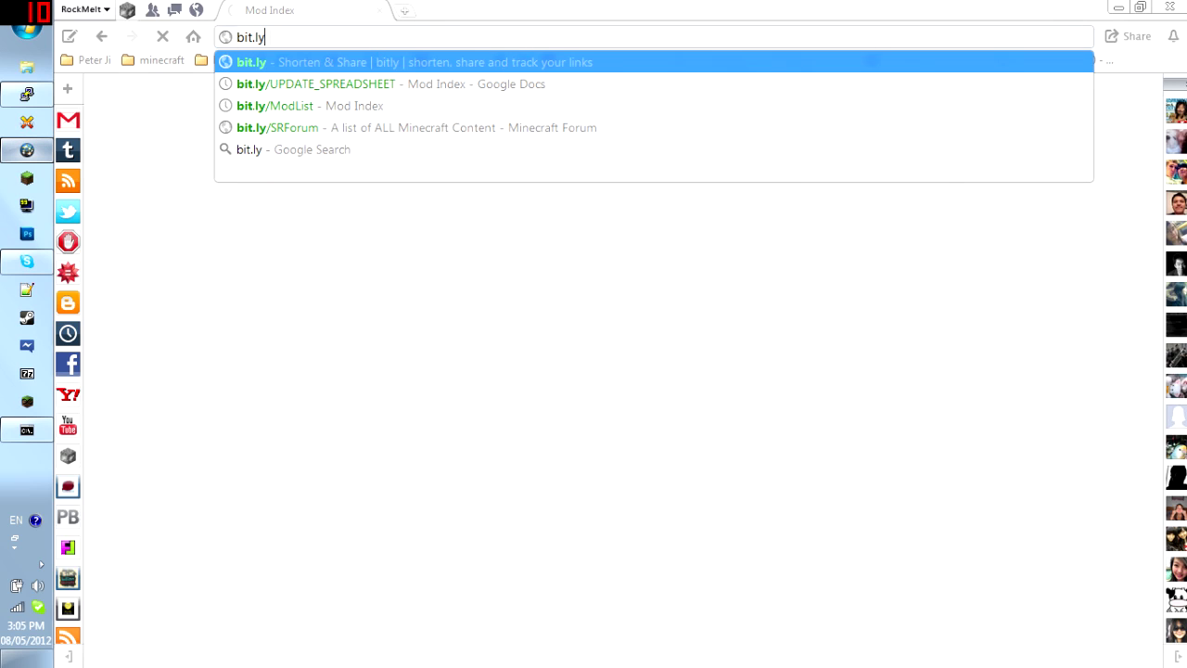
text(/ModLi)
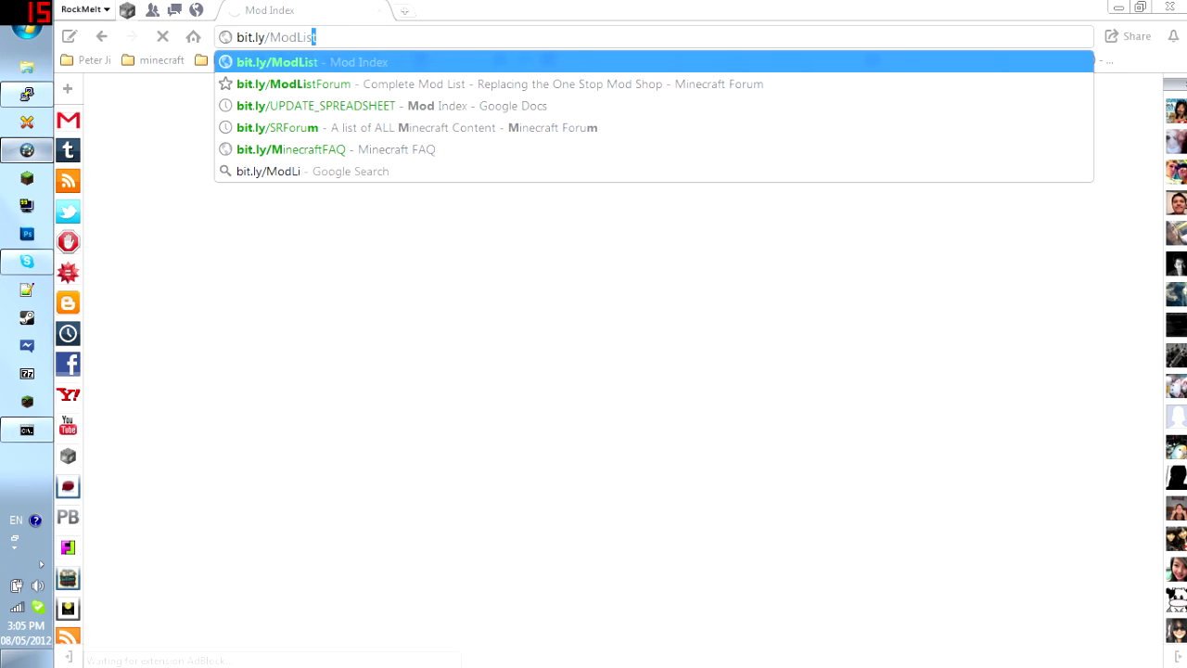
text(stForum)
key(Return)
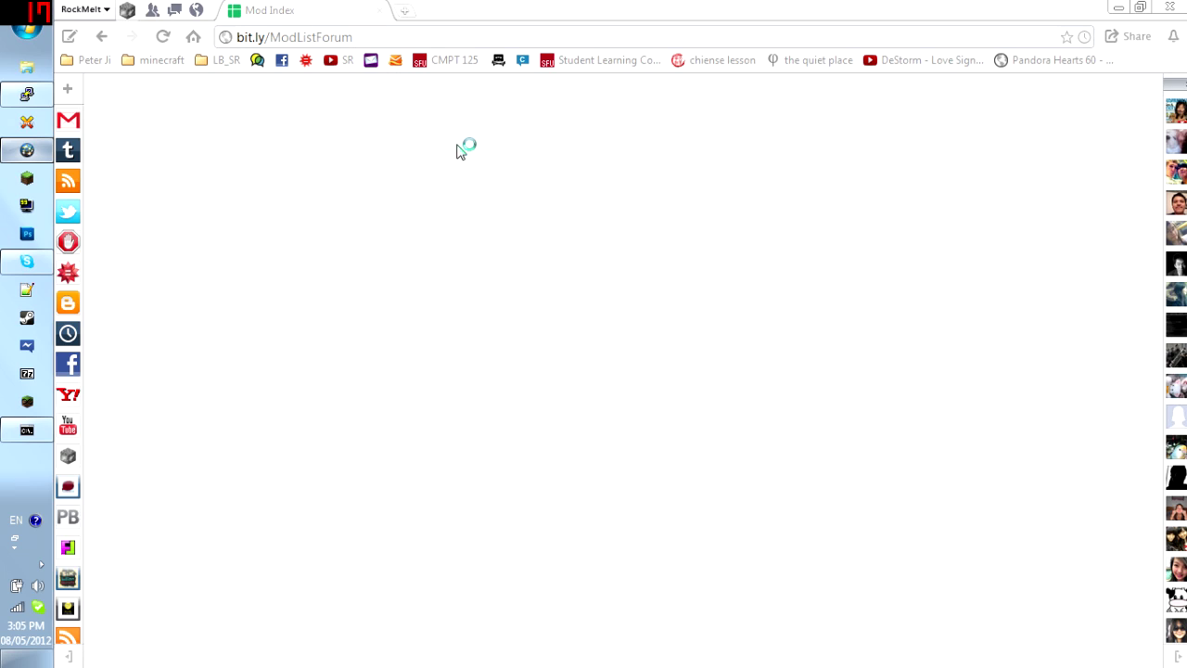
click(436, 37)
key(Return)
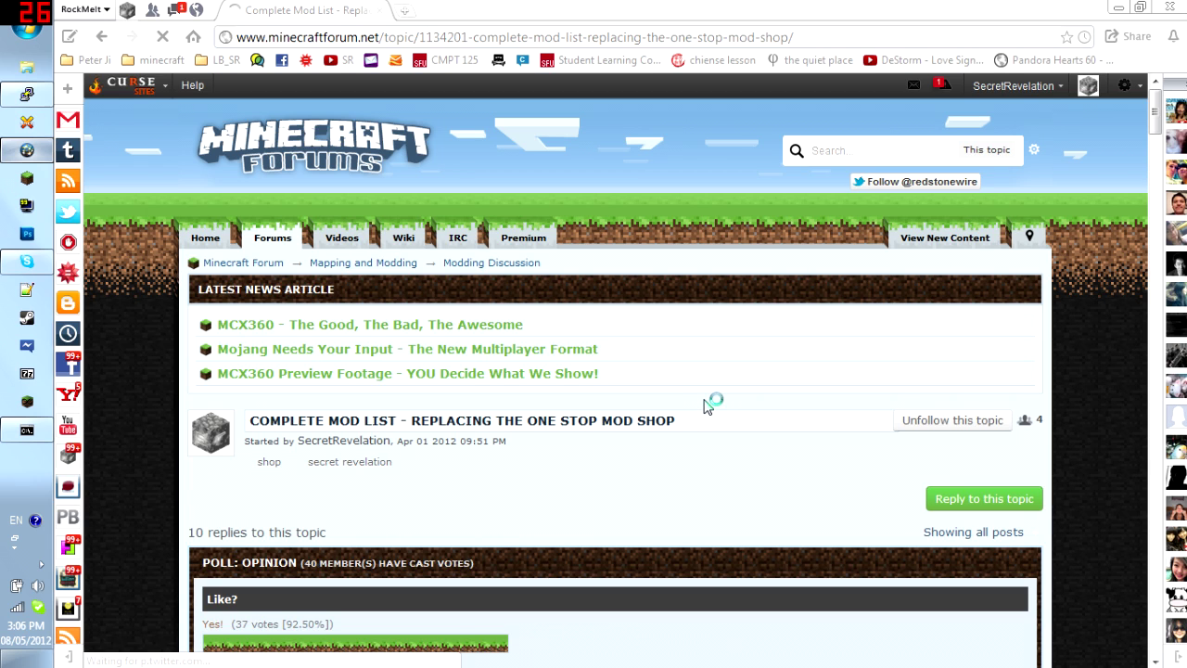
scroll(705, 406, down, 5)
scroll(705, 408, down, 1)
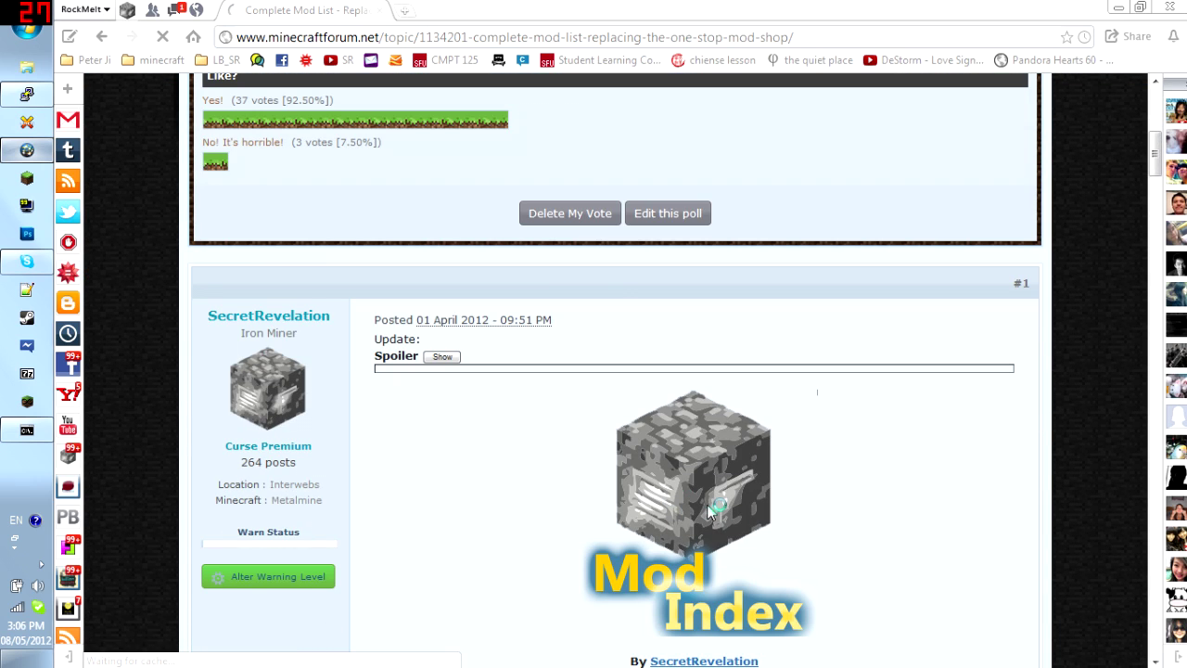
Open the Mod Index spreadsheet from the post and view its ID Database sheet
click(712, 415)
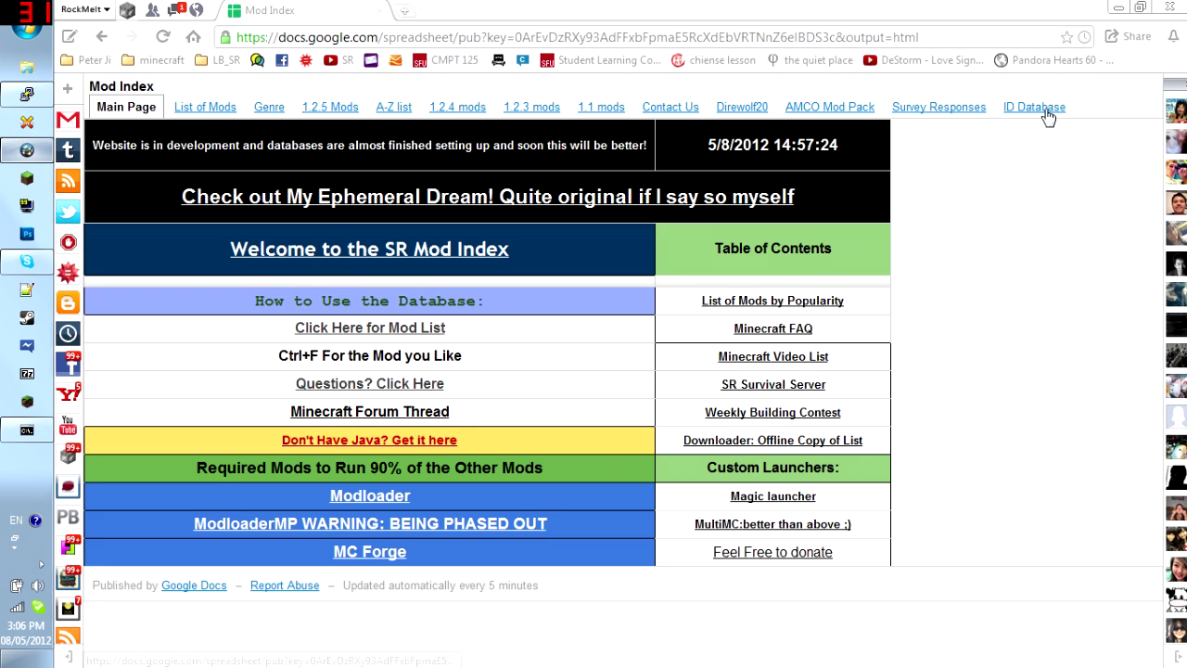
click(1046, 110)
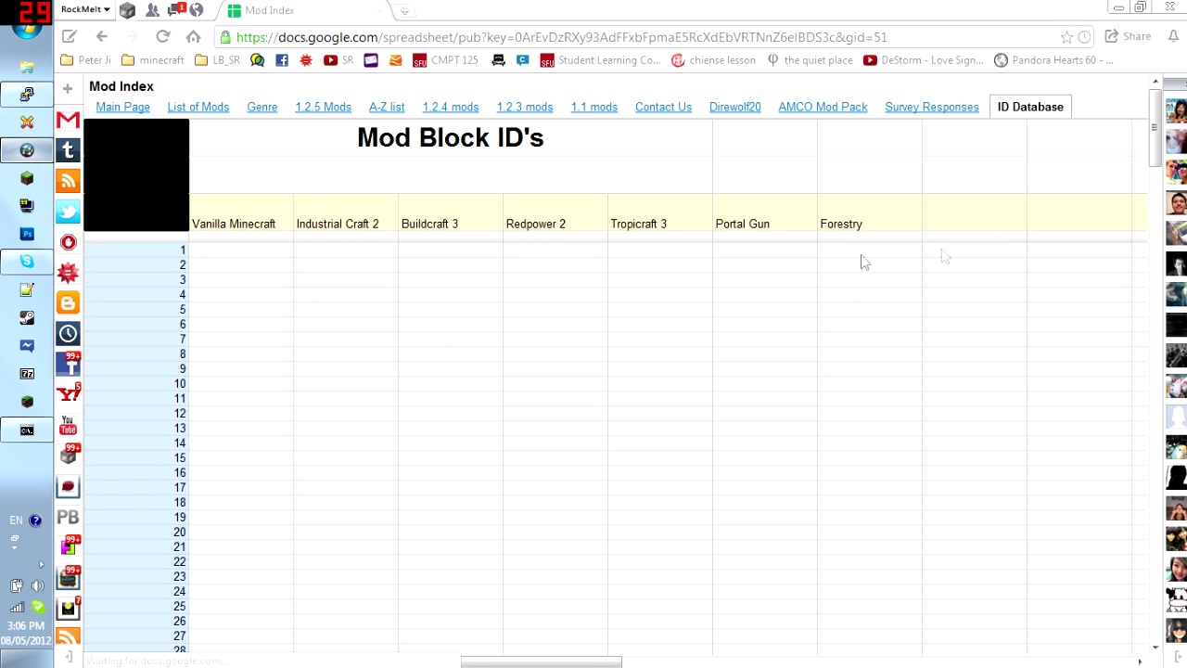
scroll(463, 294, down, 5)
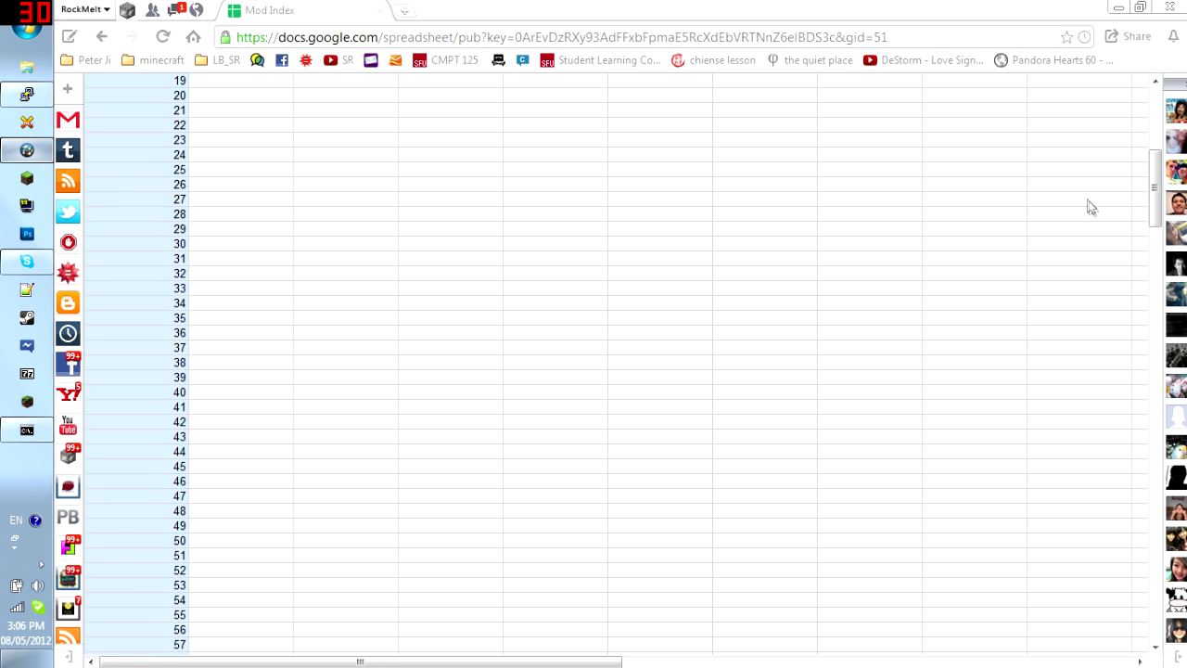
mouse_move(1157, 186)
mouse_down()
mouse_move(1158, 476)
mouse_move(1134, 635)
mouse_move(1158, 397)
mouse_move(1158, 79)
mouse_up()
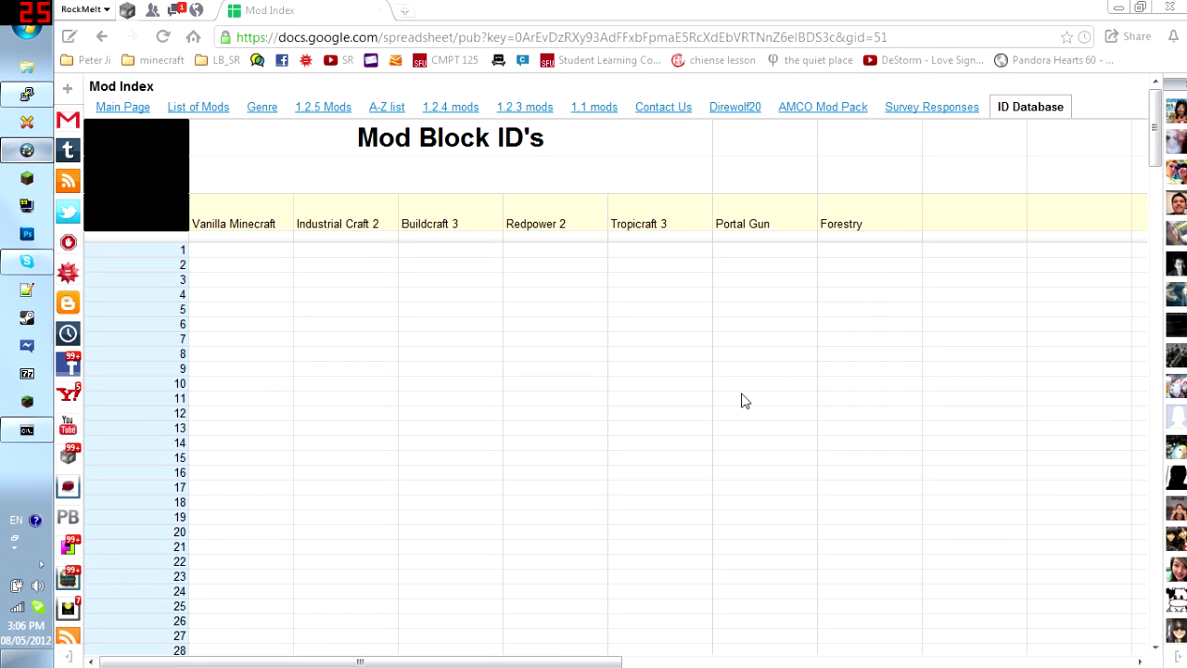